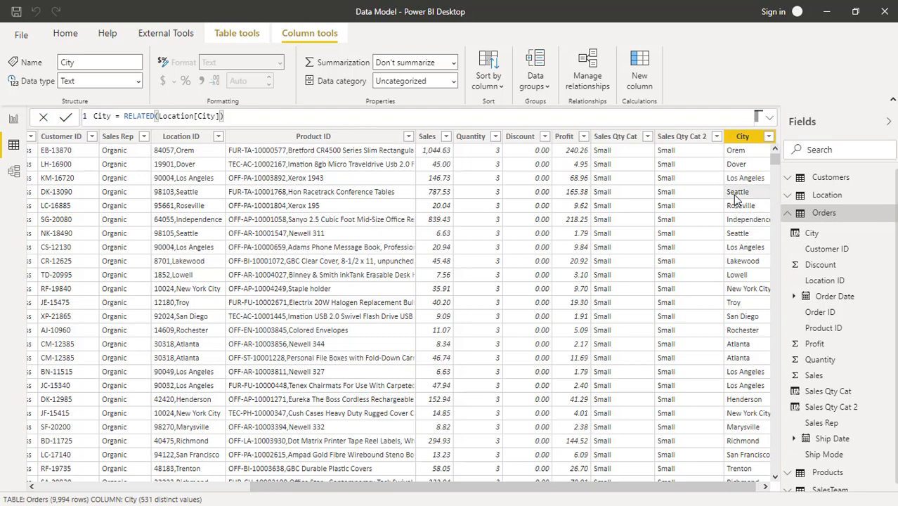
Click into the Orders City column's formula, City = RELATED(Location[City]), to review it
left_click(239, 116)
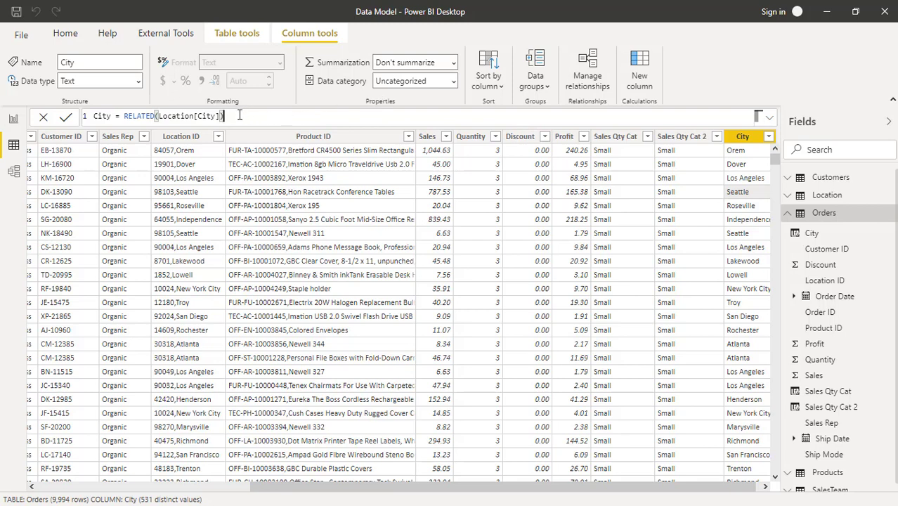
Create a new calculated table from Table tools and place the cursor in its formula
left_click(231, 33)
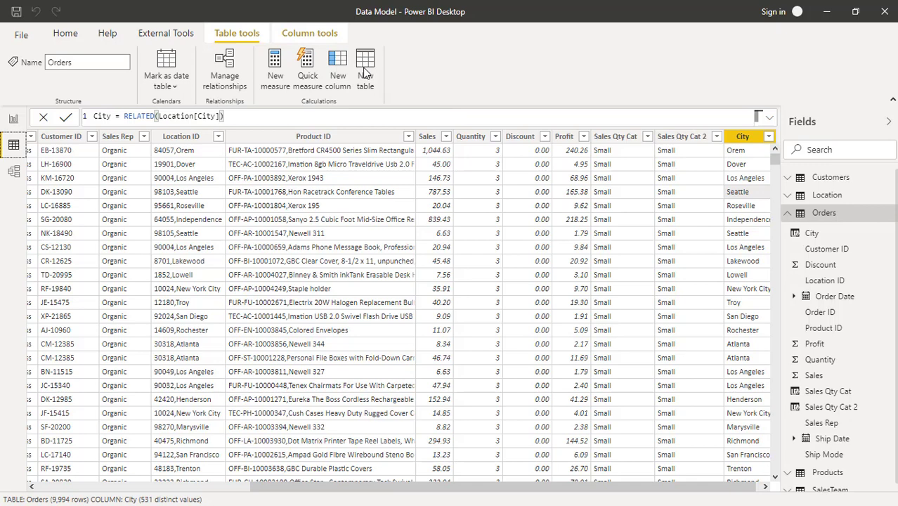
left_click(364, 72)
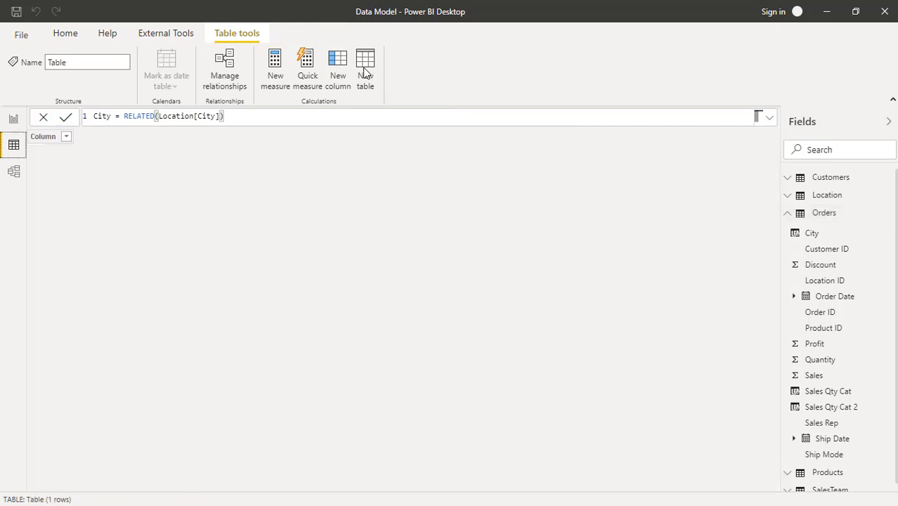
left_click(196, 145)
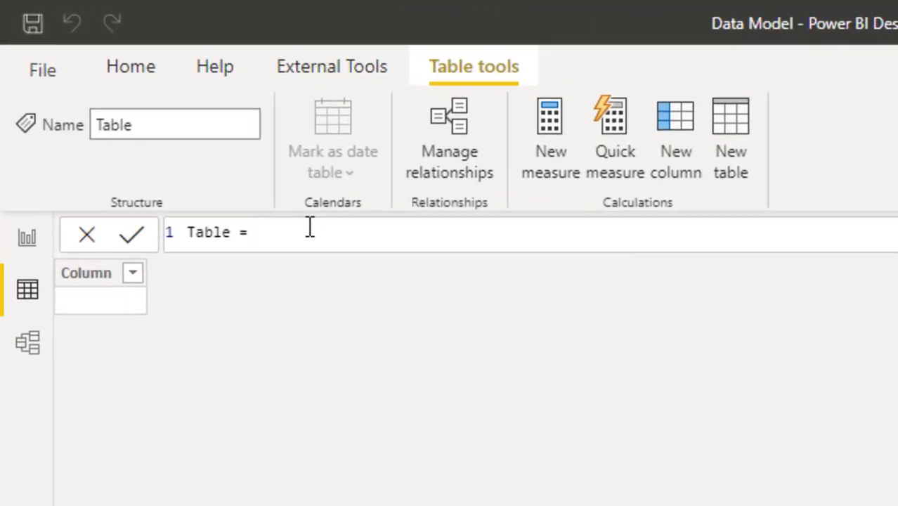
Try typing related, sum and if, clearing each so the formula reads 'Table ='
type("re")
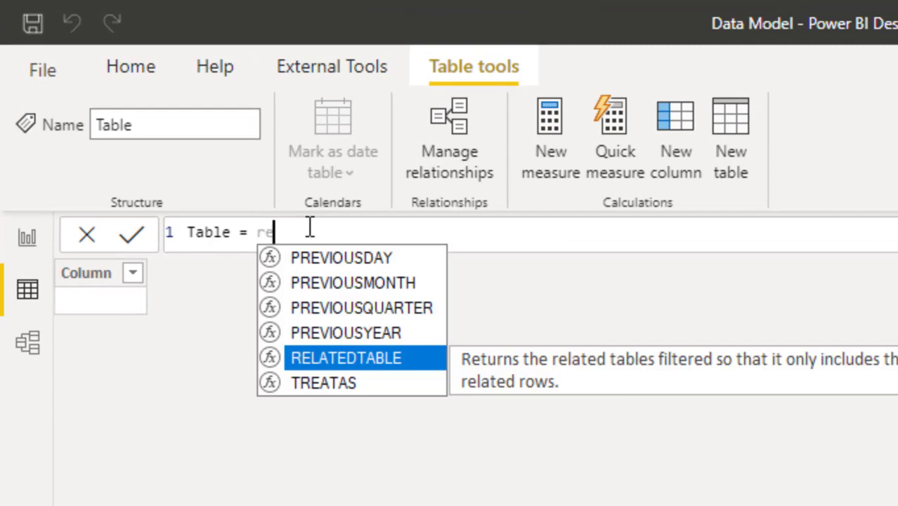
type("lated")
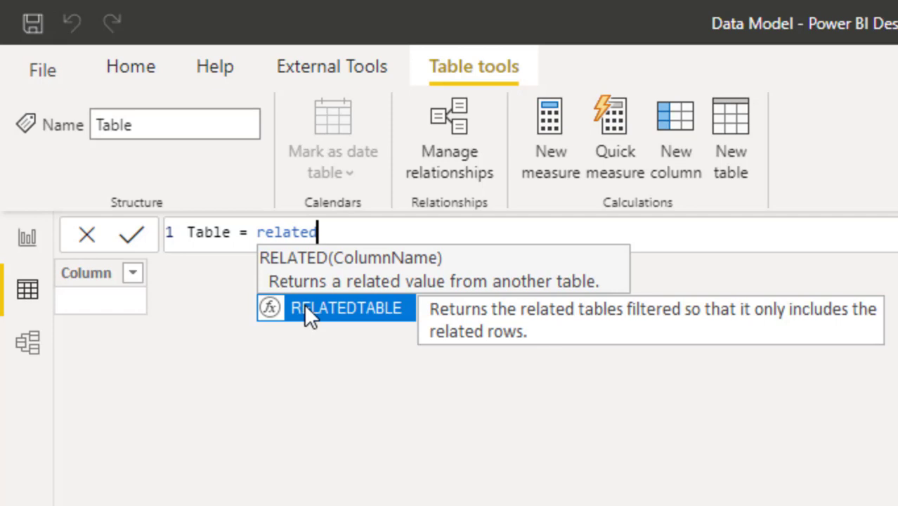
key("BackSpace")
key("BackSpace")
key("BackSpace")
key("BackSpace")
key("BackSpace")
key("BackSpace")
key("BackSpace")
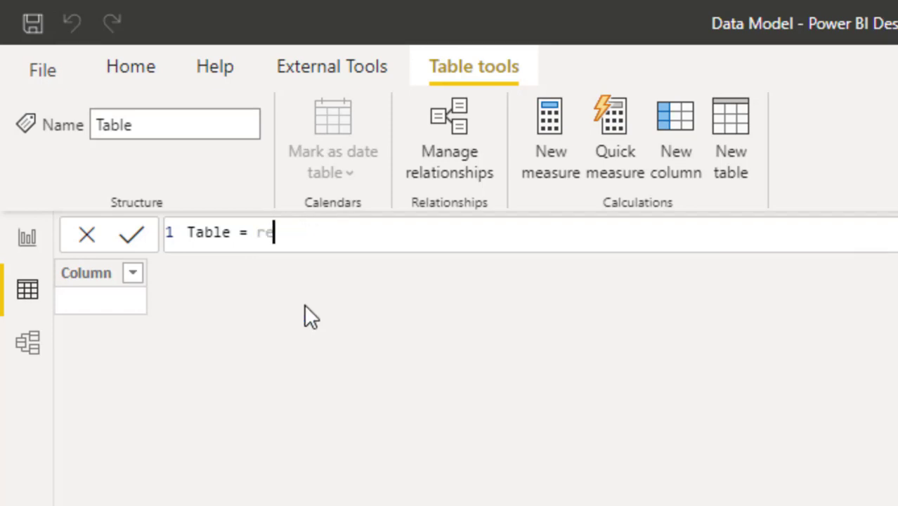
type("sum")
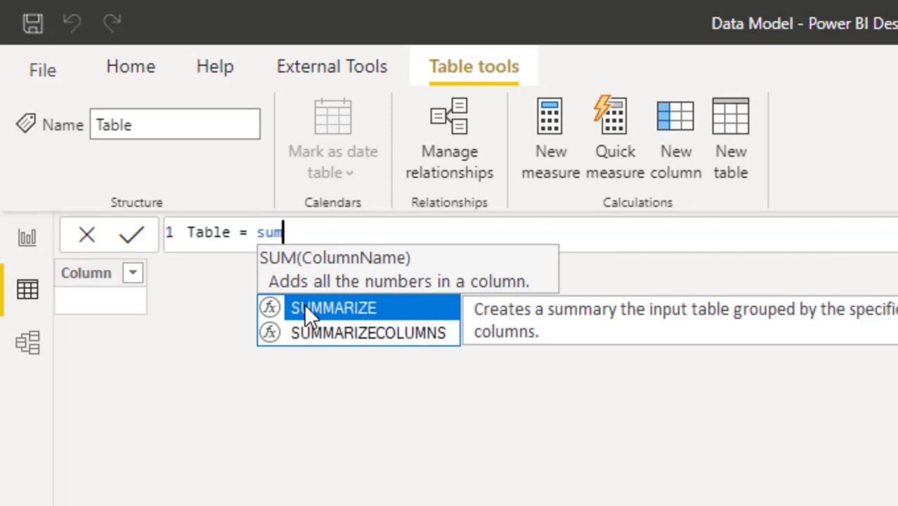
key("BackSpace")
key("BackSpace")
key("BackSpace")
type("if")
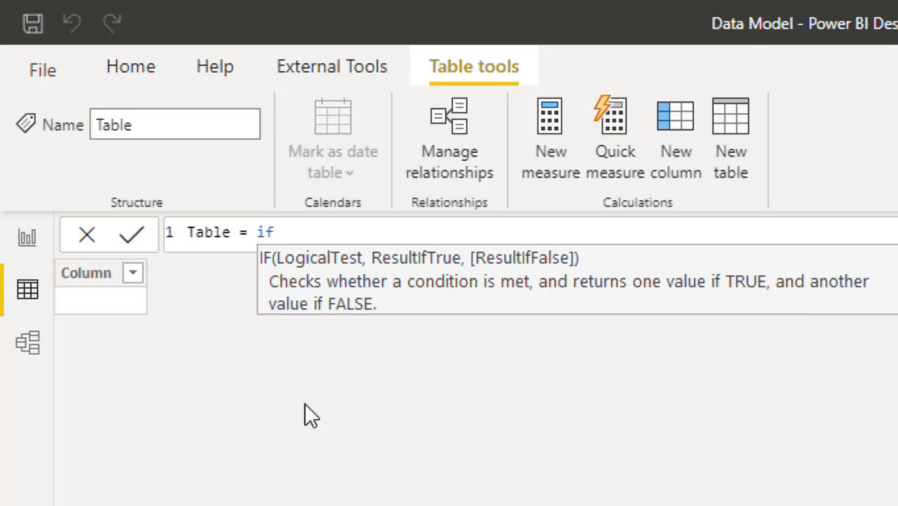
key("BackSpace")
key("BackSpace")
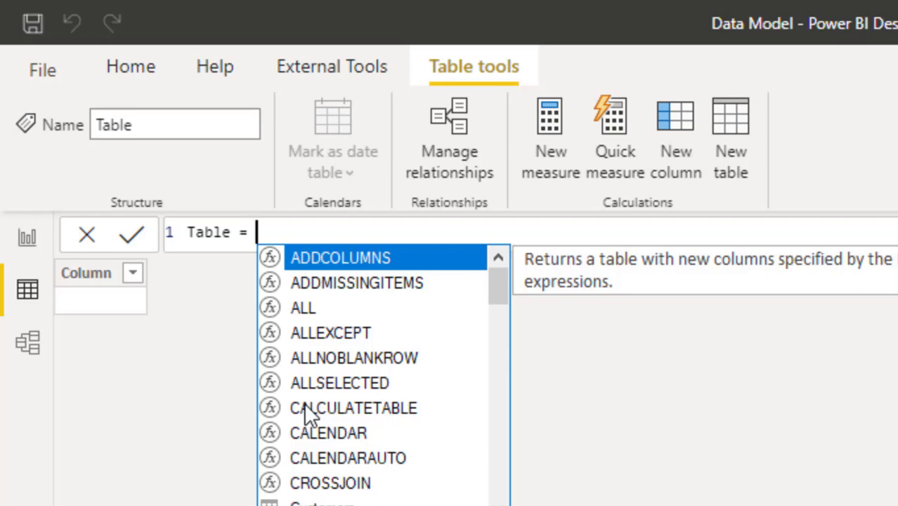
Define the table as ALL(Location), copying all 632 Location rows and five columns
type("all")
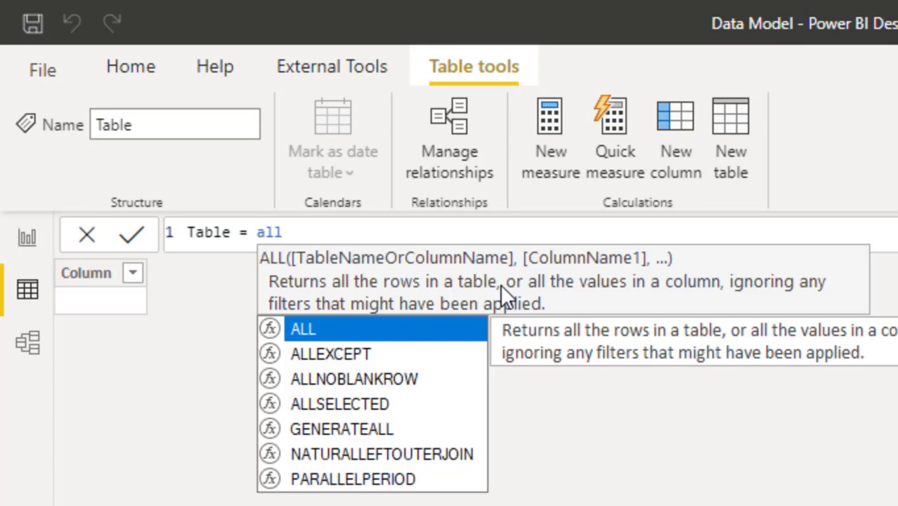
type("(")
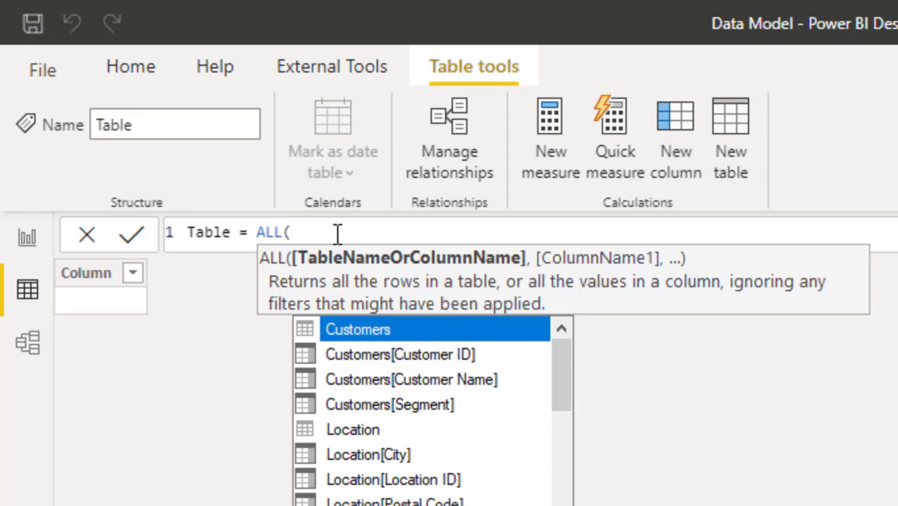
type("loca")
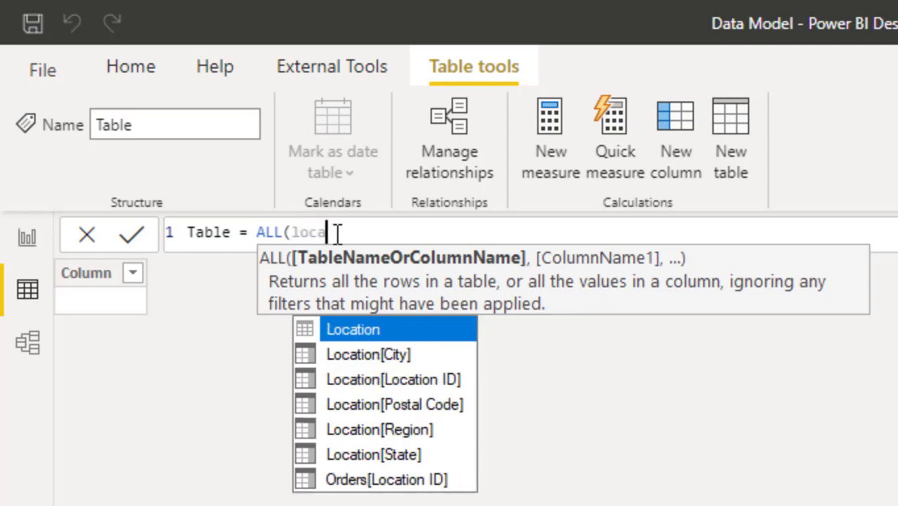
key("Tab")
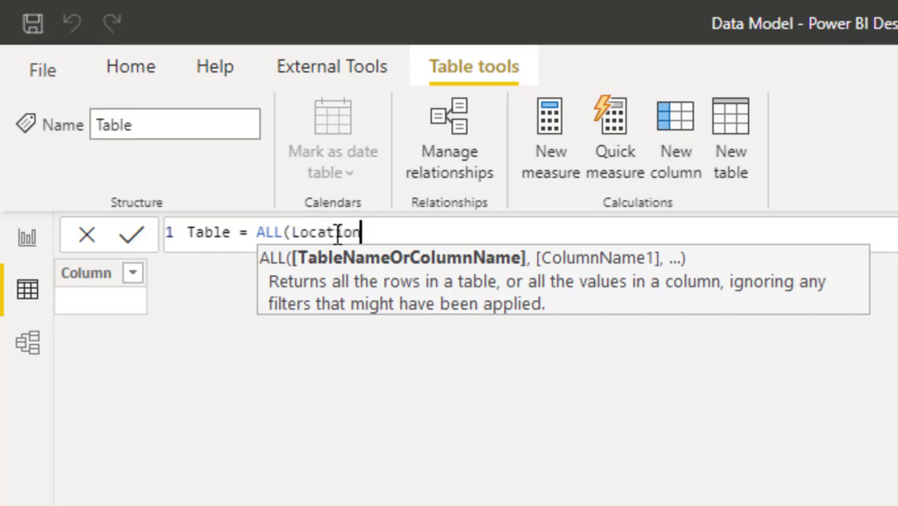
type(")")
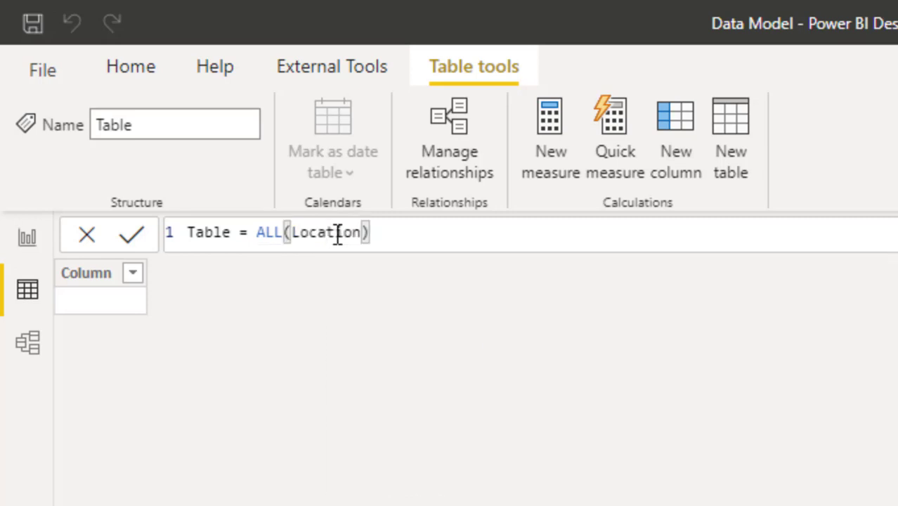
key("Return")
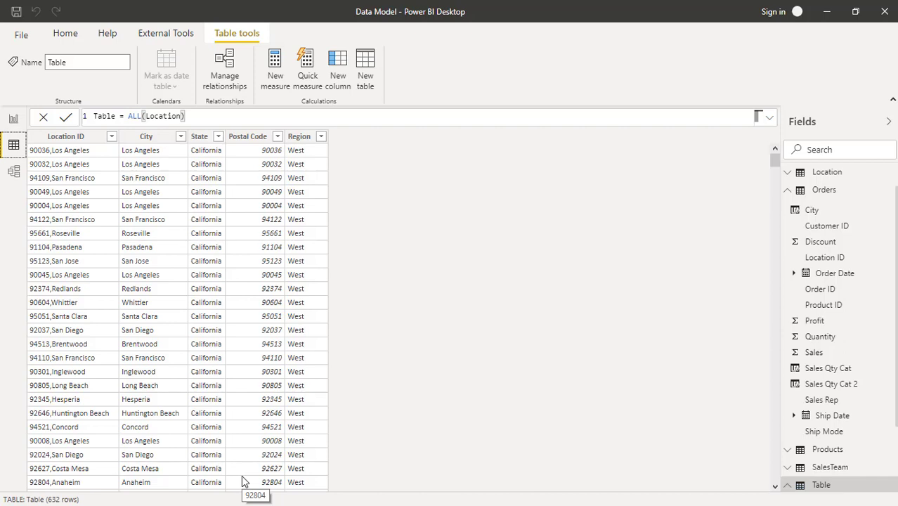
Change the formula to ALL(Location[City]) so the table holds only distinct city names
left_click(196, 120)
key("BackSpace")
key("BackSpace")
key("BackSpace")
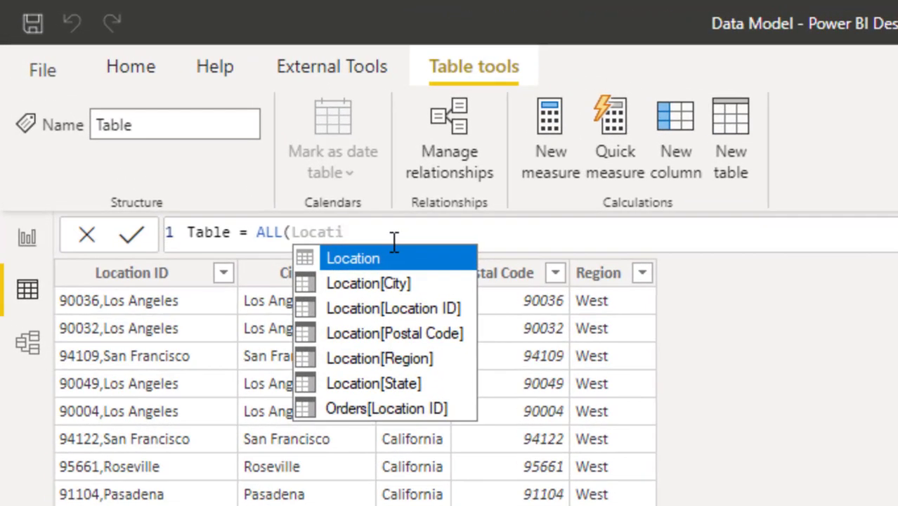
key("Down")
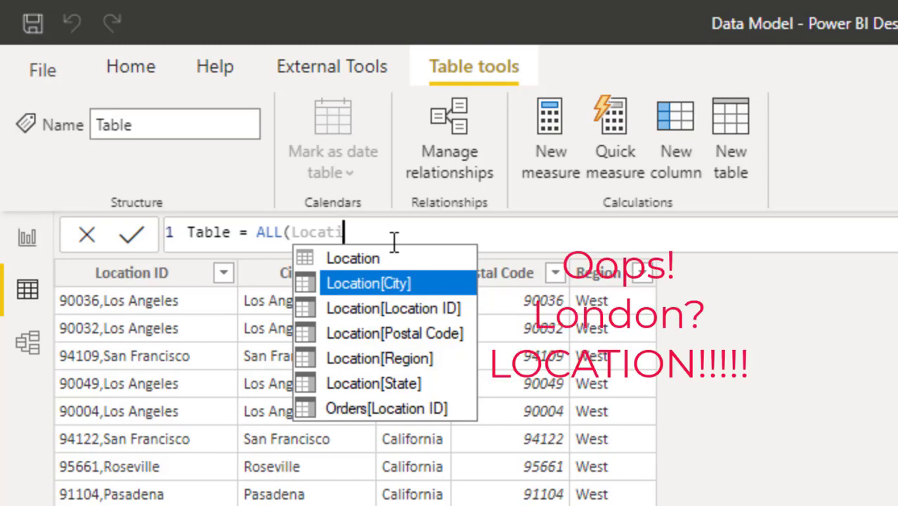
key("Tab")
type(")")
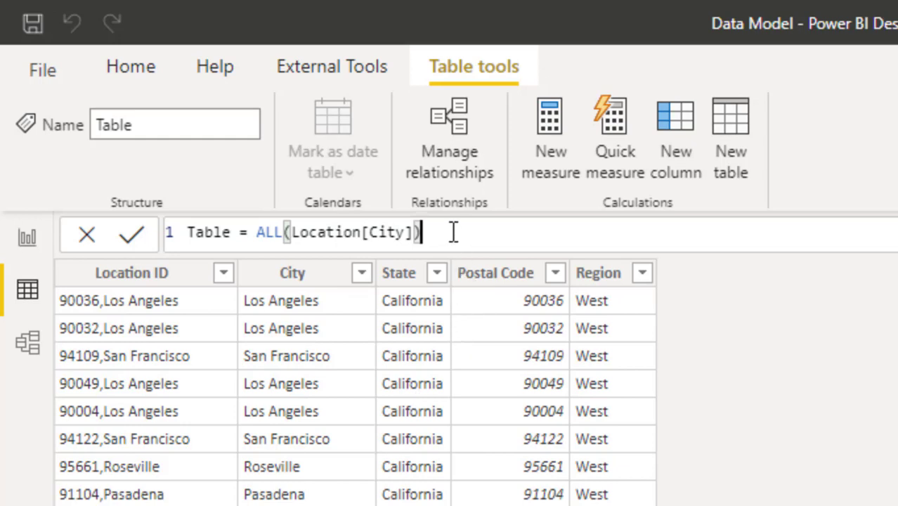
key("Return")
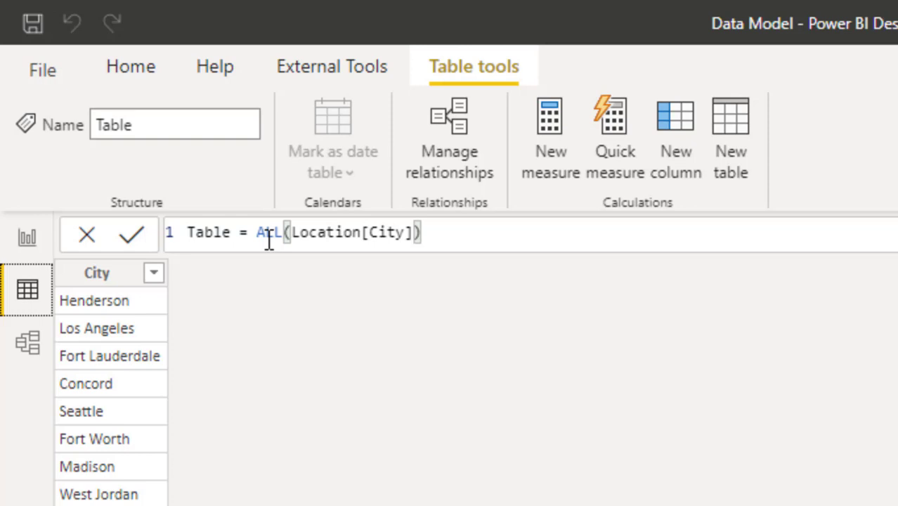
Extend the formula to ALL(Location[City], Location[Location ID], Location[State]) for 632 rows
left_click(444, 233)
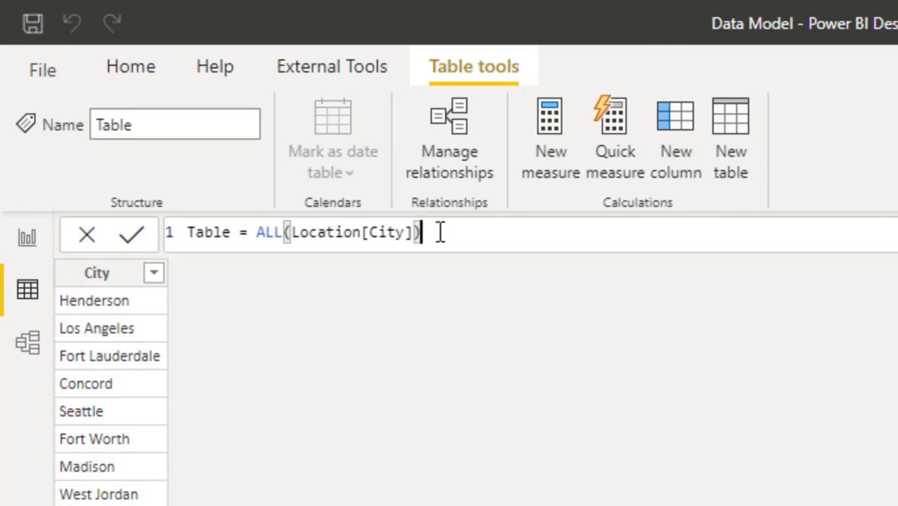
key("BackSpace")
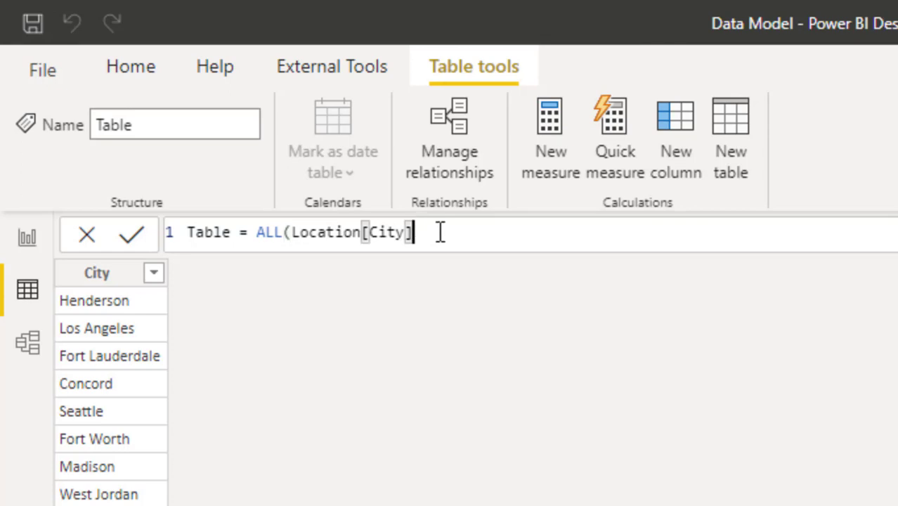
type(",")
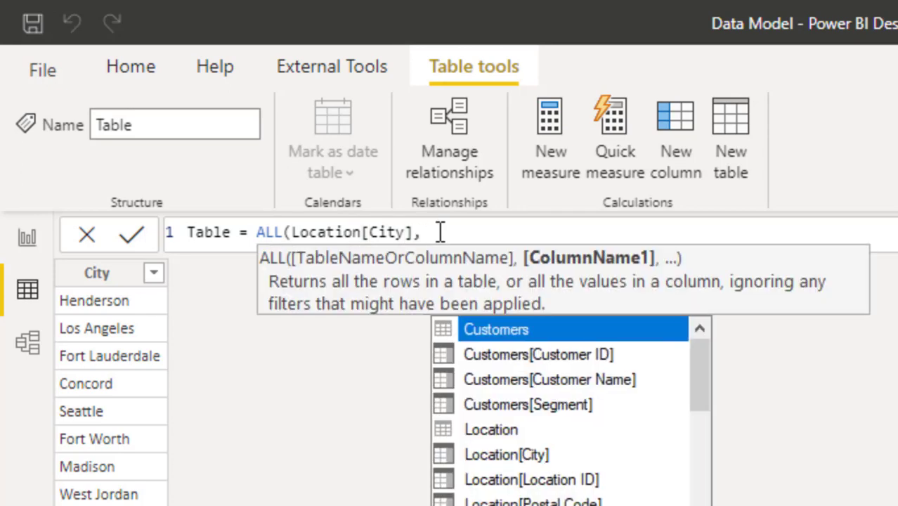
key("Down")
key("Down")
key("Down")
key("Down")
key("Down")
key("Down")
key("Tab")
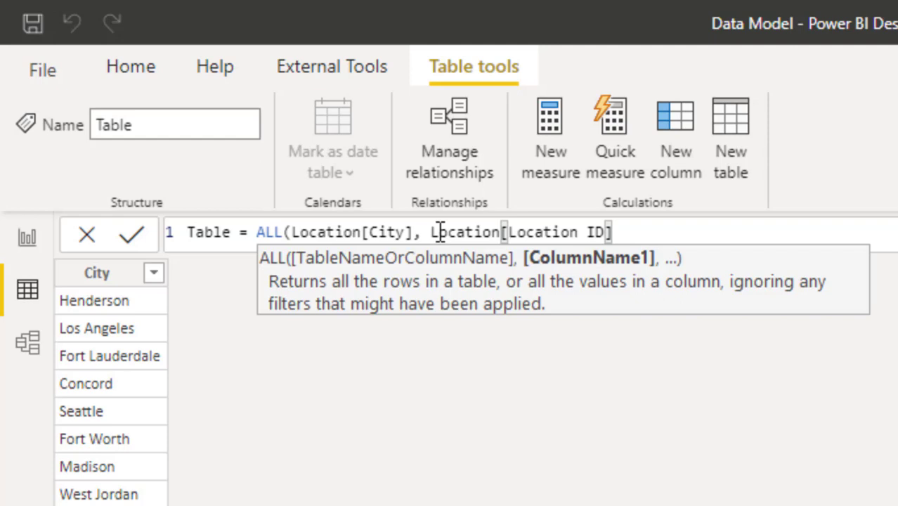
type(", loc")
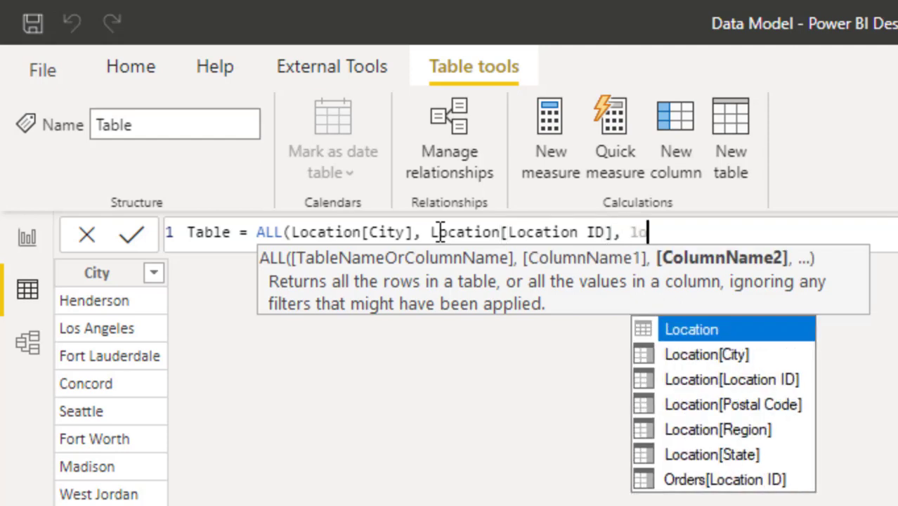
key("Down")
key("Down")
key("Down")
key("Down")
key("Down")
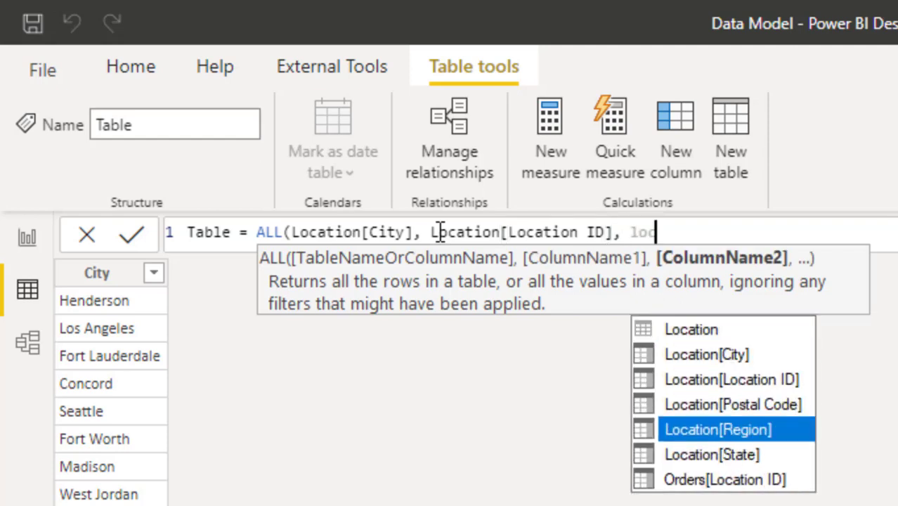
key("Tab")
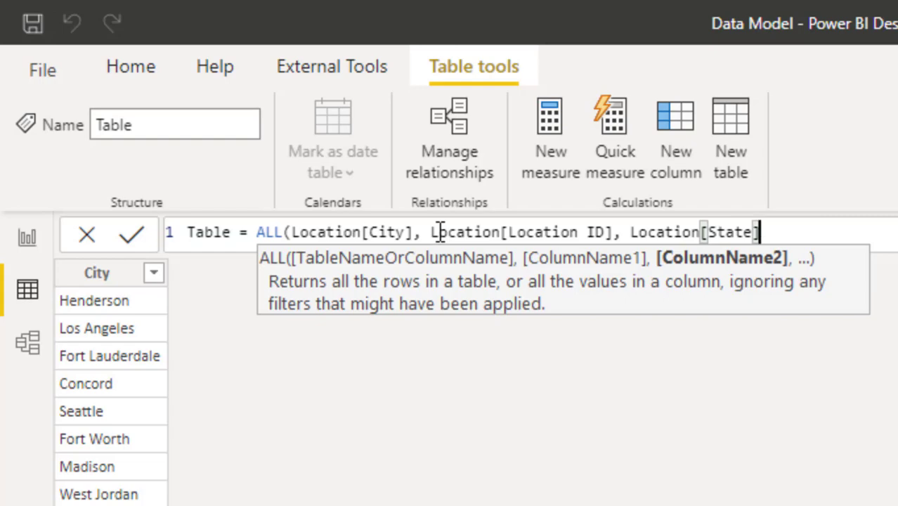
type(")")
key("Return")
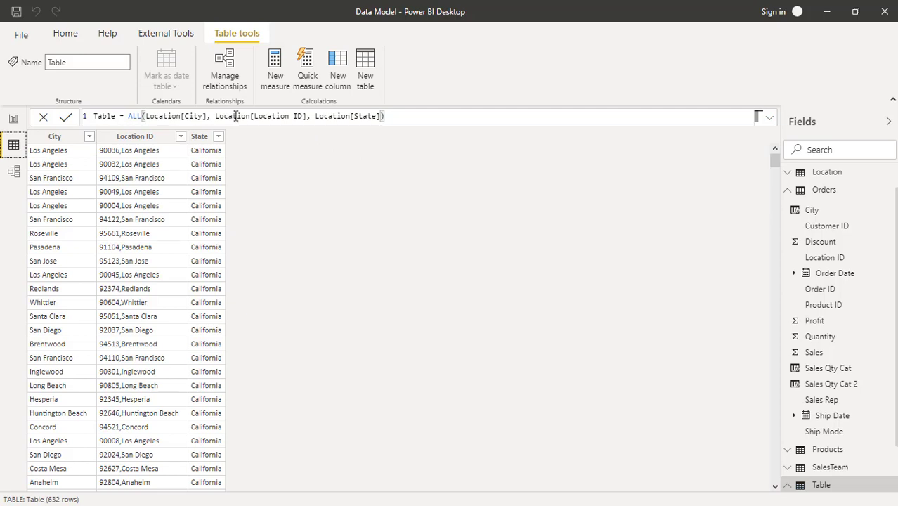
Trim the formula back and swap the ALL function for ALLEXCEPT
left_click(382, 116)
key("BackSpace")
key("BackSpace")
key("BackSpace")
key("BackSpace")
key("BackSpace")
key("BackSpace")
key("BackSpace")
key("BackSpace")
key("BackSpace")
key("BackSpace")
key("BackSpace")
key("BackSpace")
key("BackSpace")
key("BackSpace")
key("BackSpace")
key("BackSpace")
key("BackSpace")
key("BackSpace")
key("BackSpace")
key("BackSpace")
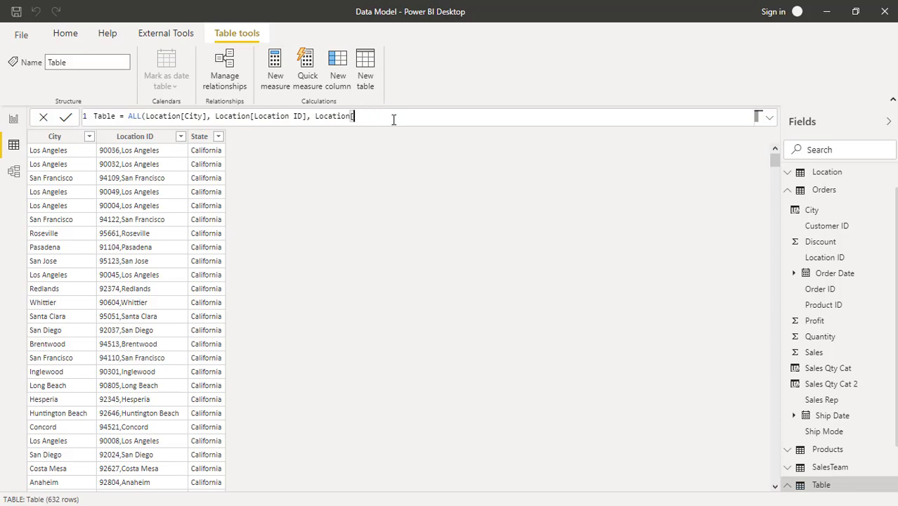
key("BackSpace")
key("BackSpace")
key("BackSpace")
key("BackSpace")
key("BackSpace")
key("BackSpace")
key("BackSpace")
key("BackSpace")
key("BackSpace")
key("BackSpace")
key("BackSpace")
key("BackSpace")
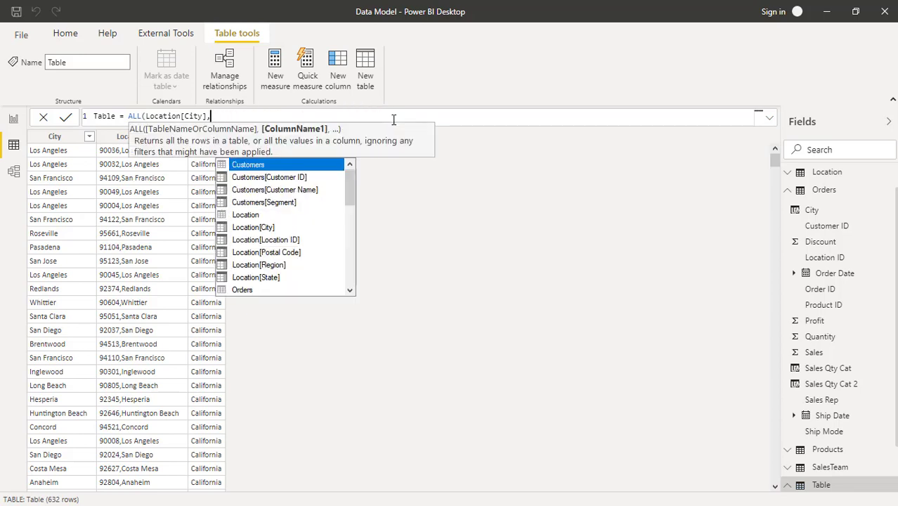
key("BackSpace")
key("BackSpace")
key("BackSpace")
key("BackSpace")
key("BackSpace")
key("BackSpace")
key("BackSpace")
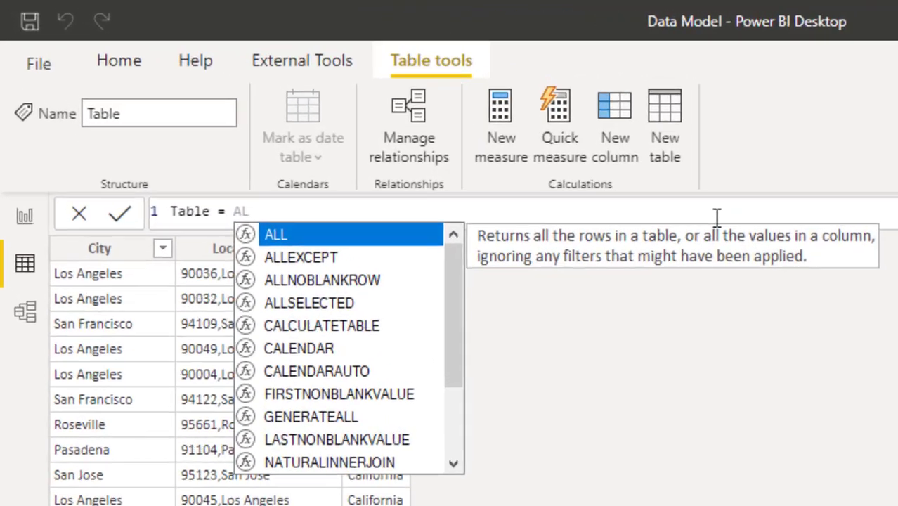
key("Down")
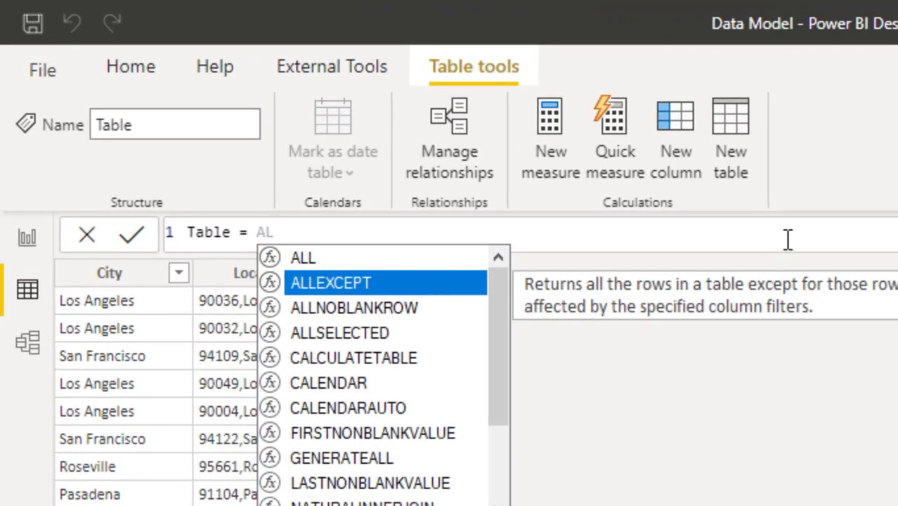
key("Tab")
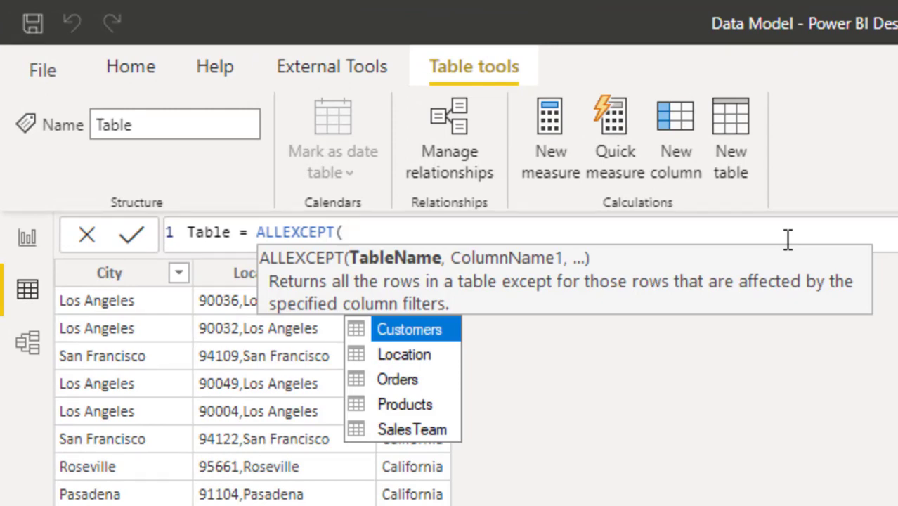
Complete it as ALLEXCEPT(Location, Location[City]) and commit the formula
key("Down")
key("Tab")
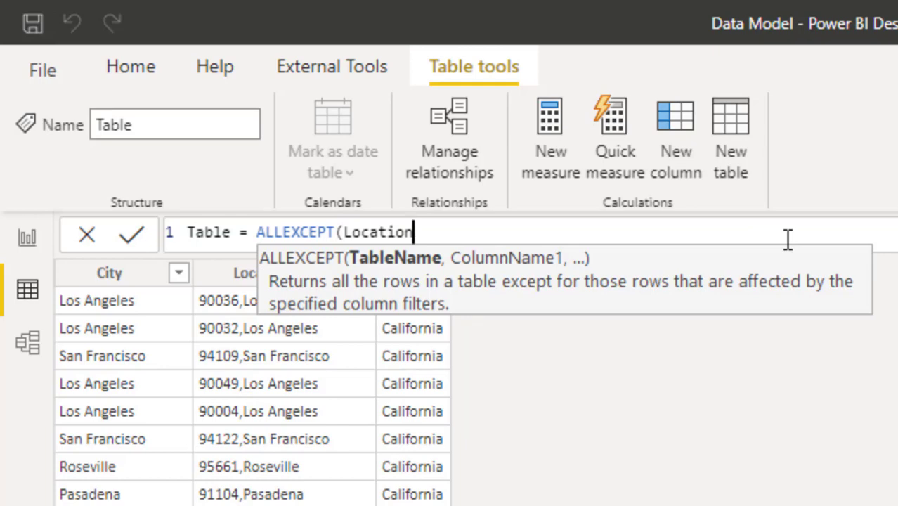
type(", ")
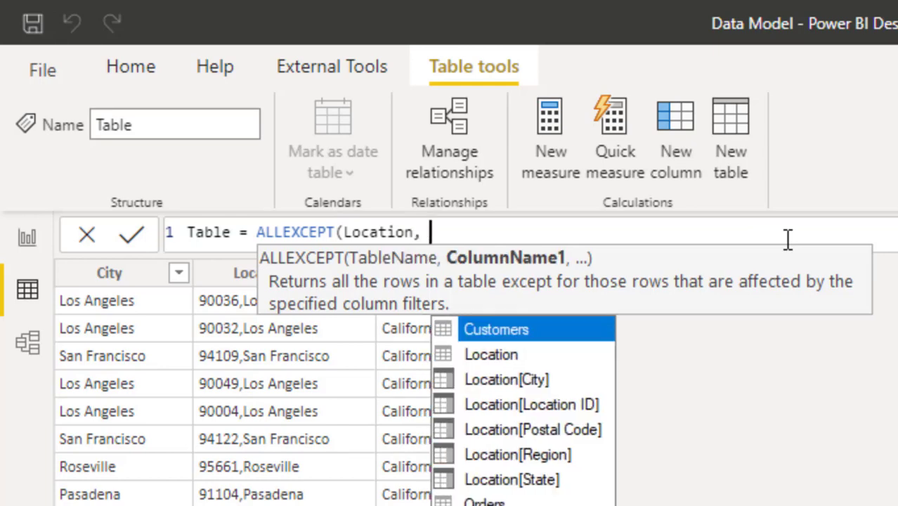
type("loc")
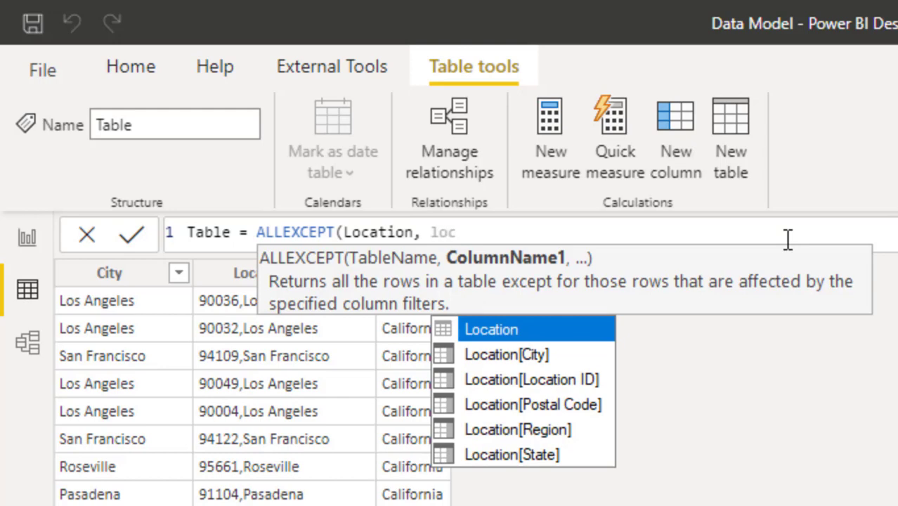
key("Down")
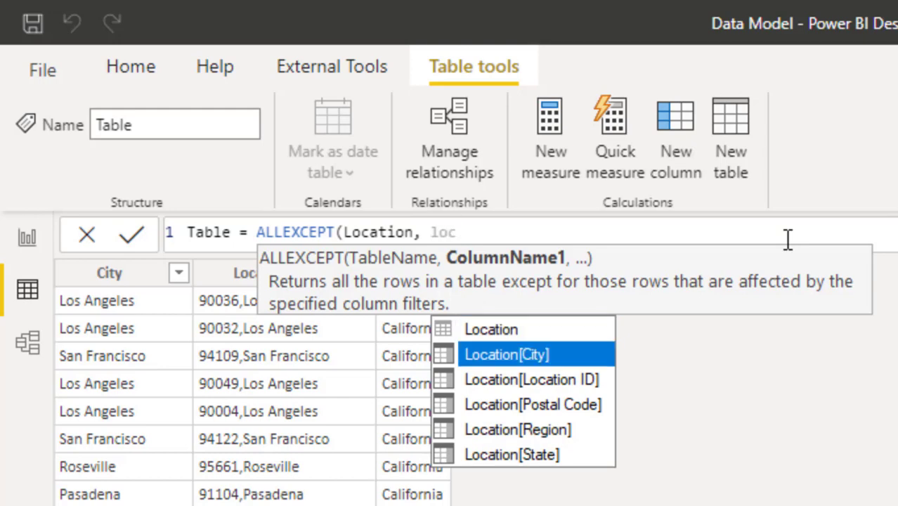
key("Tab")
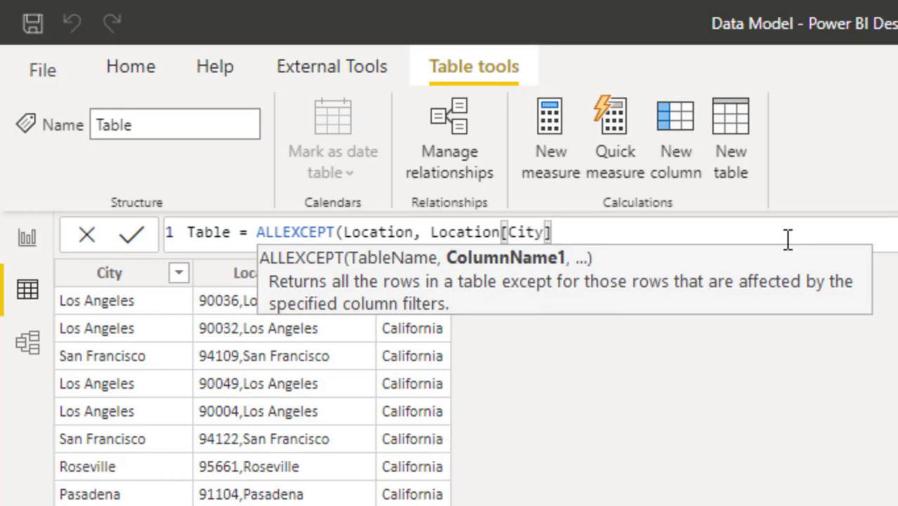
type(")")
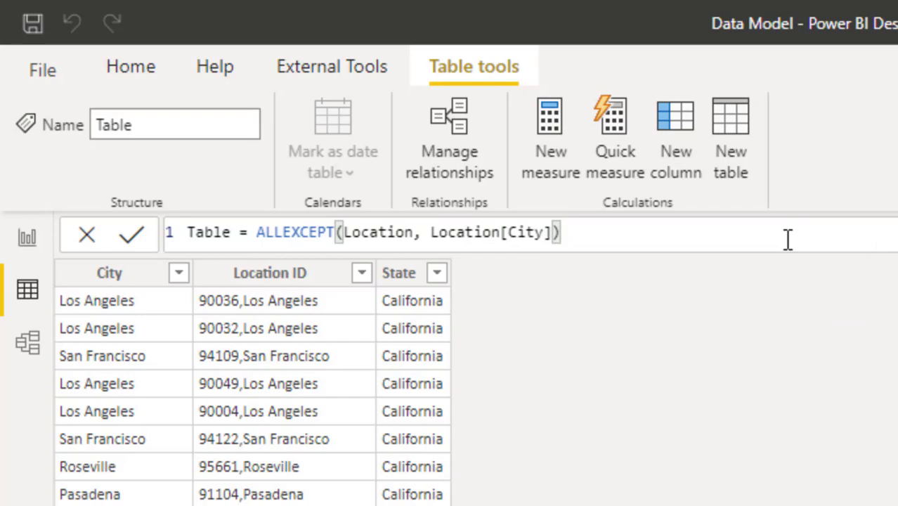
key("Return")
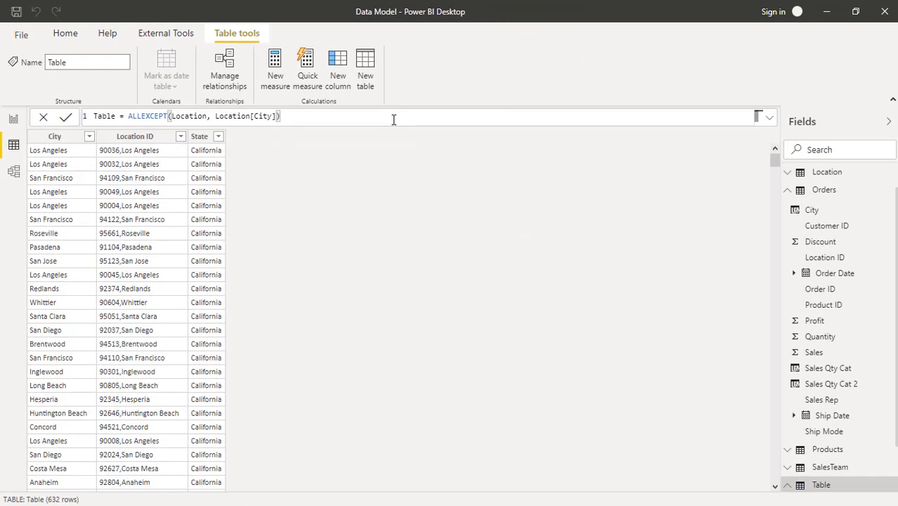